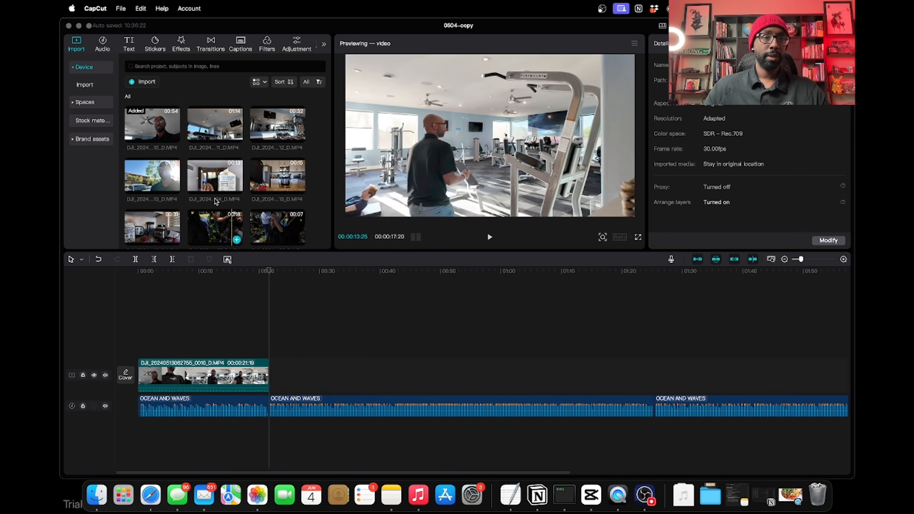
Add the 0011 and 0012 clips after the first clip, ending 0011 where the second OCEAN AND WAVES segment ends.
left_click_drag(215, 125, 269, 377)
left_click_drag(711, 375, 654, 375)
left_click_drag(277, 124, 657, 376)
left_click_drag(489, 473, 584, 472)
left_click_drag(693, 370, 698, 370)
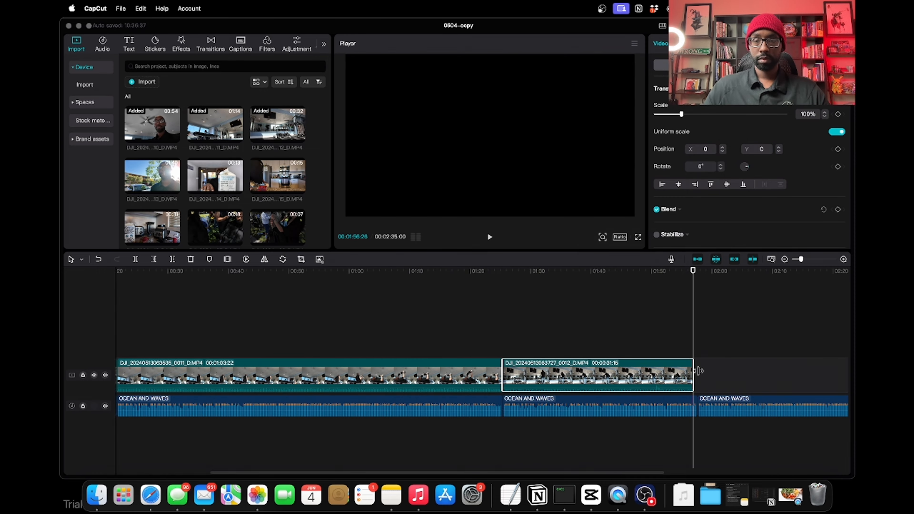
left_click_drag(446, 376, 474, 341)
left_click_drag(452, 472, 359, 473)
key("super+z")
Append the 0014 clip to the video track directly after the 0012 clip.
left_click_drag(507, 473, 745, 473)
left_click_drag(215, 175, 465, 377)
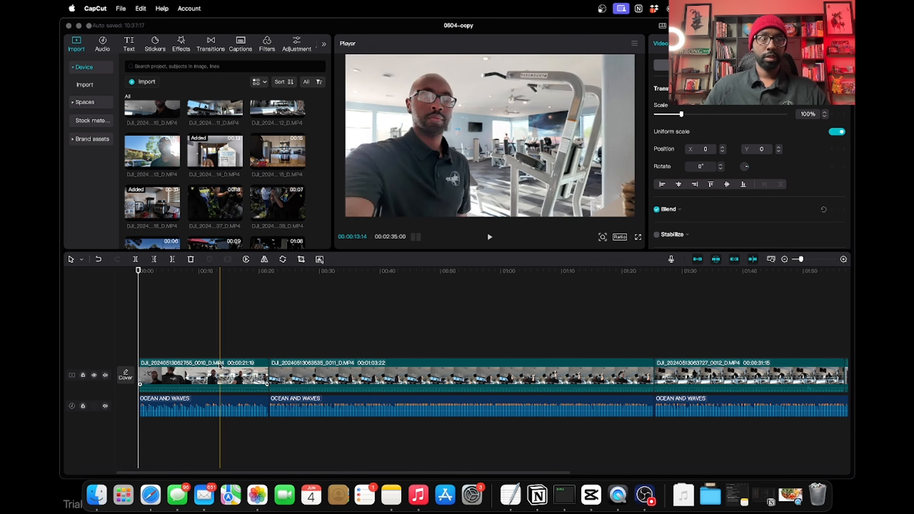
Trim the first clip to the pull-up portion of its source footage and replace the clip on the timeline.
right_click(212, 376)
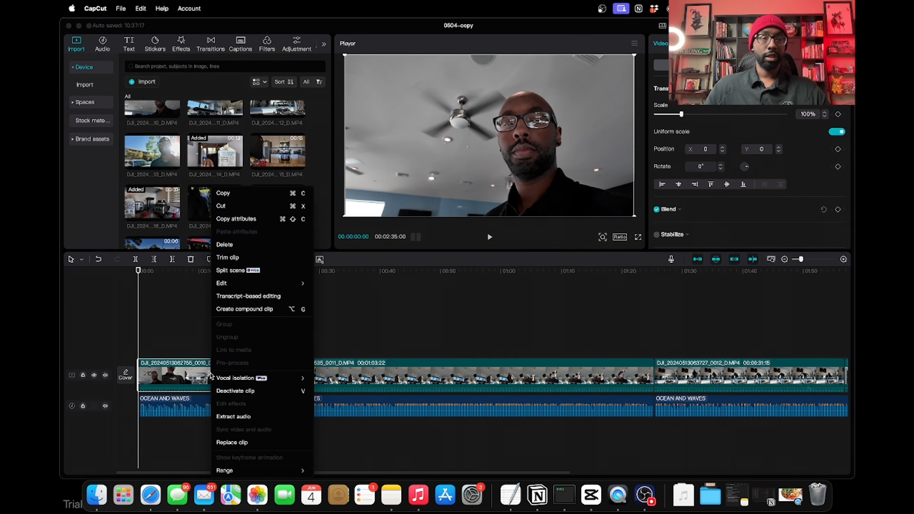
left_click(230, 258)
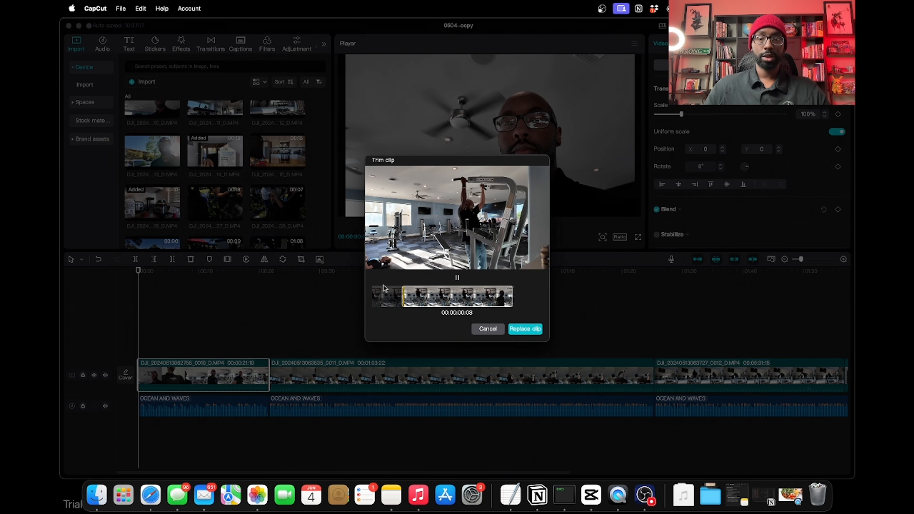
left_click_drag(484, 303, 426, 303)
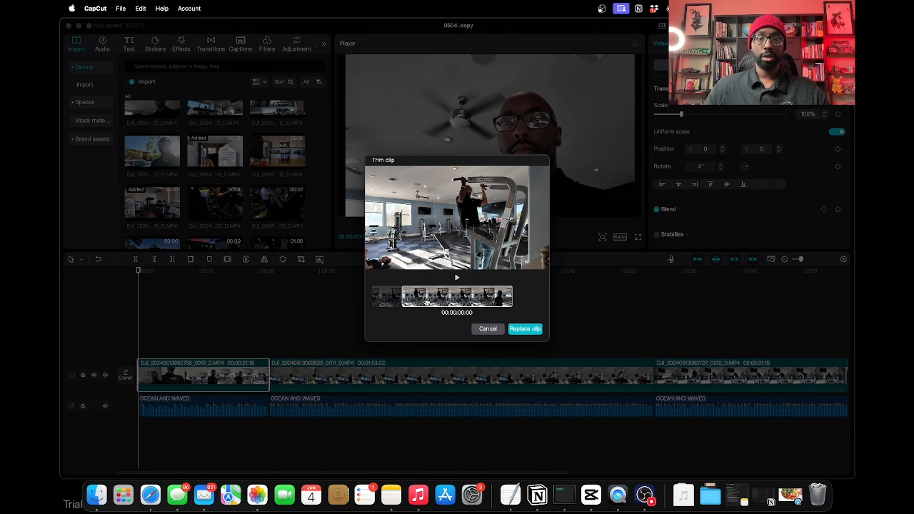
left_click(525, 329)
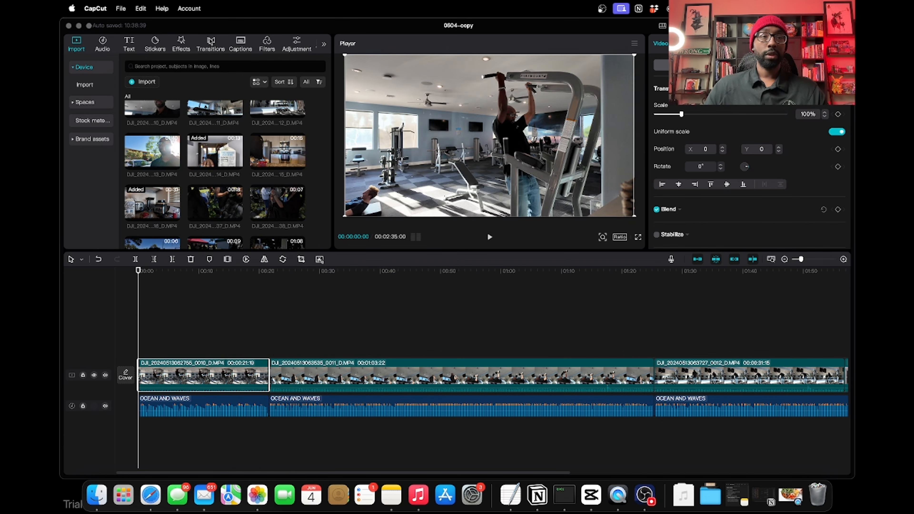
Insert the Shutter II transition between the first two video clips, set its duration to 1.5 s and preview it.
left_click(210, 41)
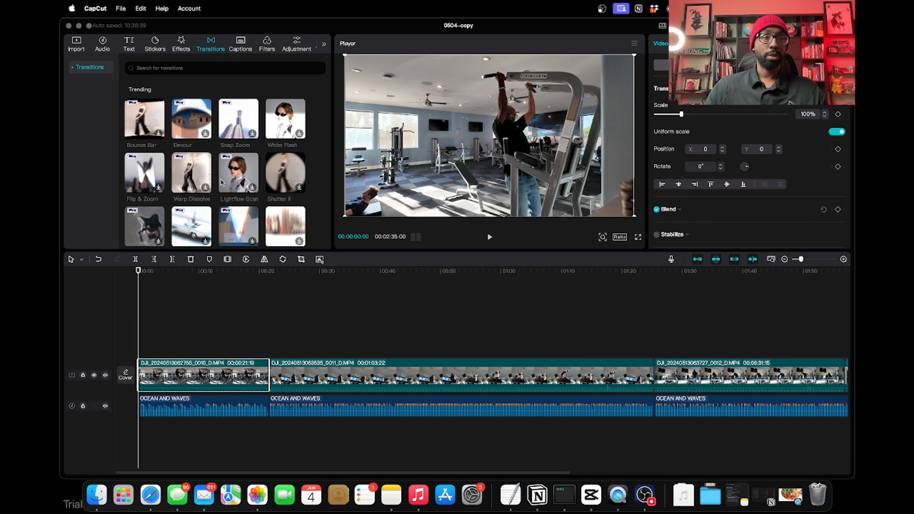
left_click_drag(285, 172, 270, 381)
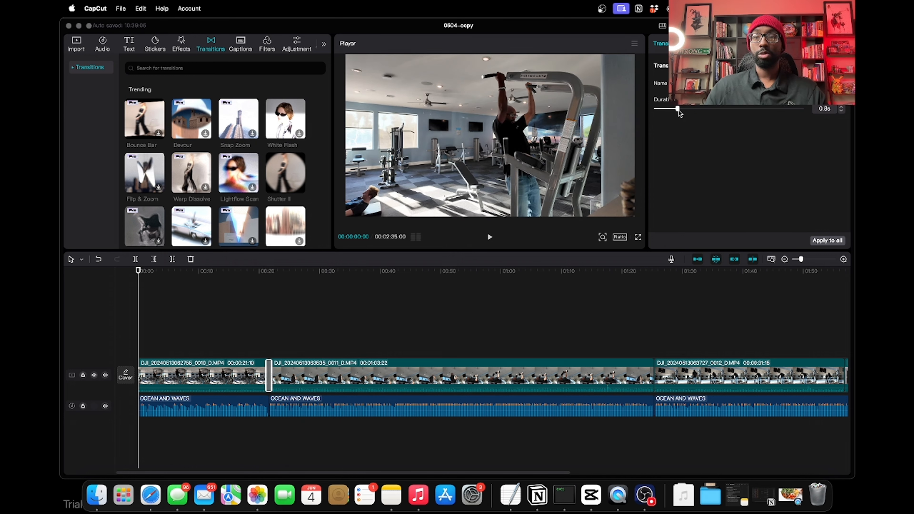
left_click_drag(692, 111, 699, 112)
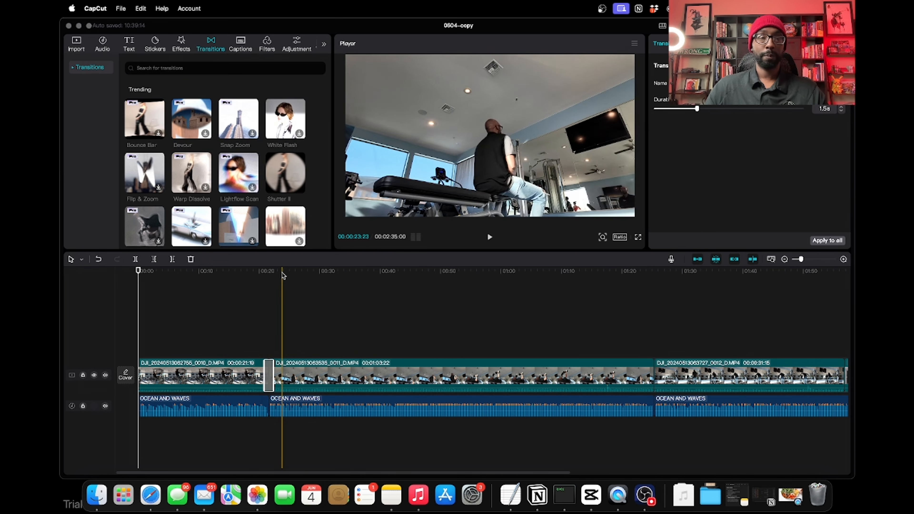
left_click(254, 364)
left_click(487, 239)
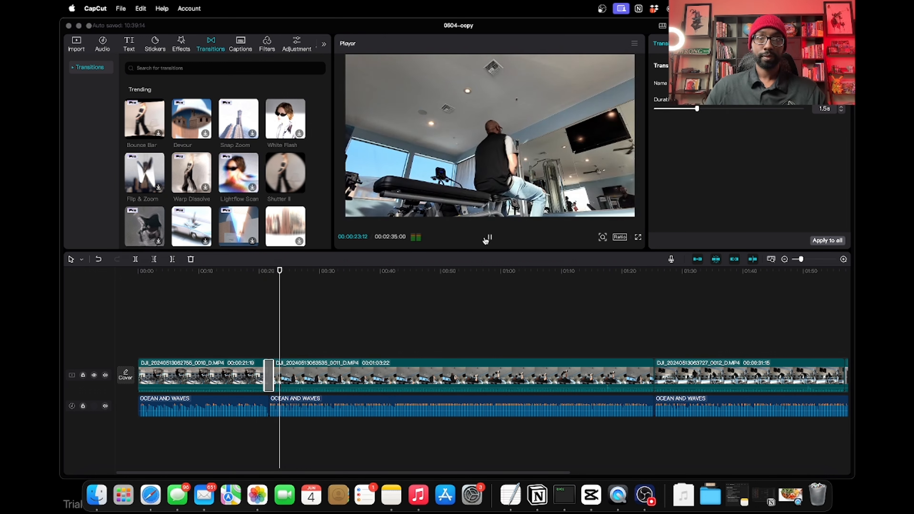
Find another transition in the library and insert it between the 0011 and 0012 clips.
scroll(267, 156, "down", 5)
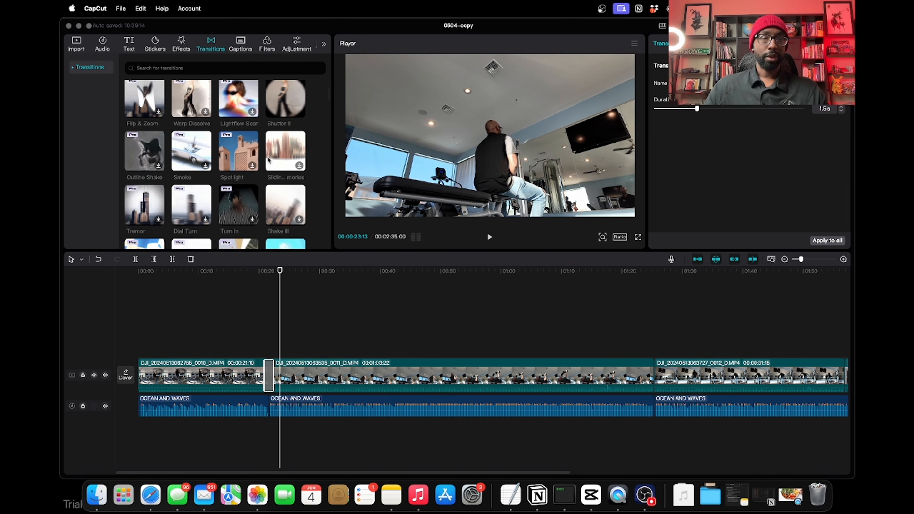
scroll(292, 175, "down", 5)
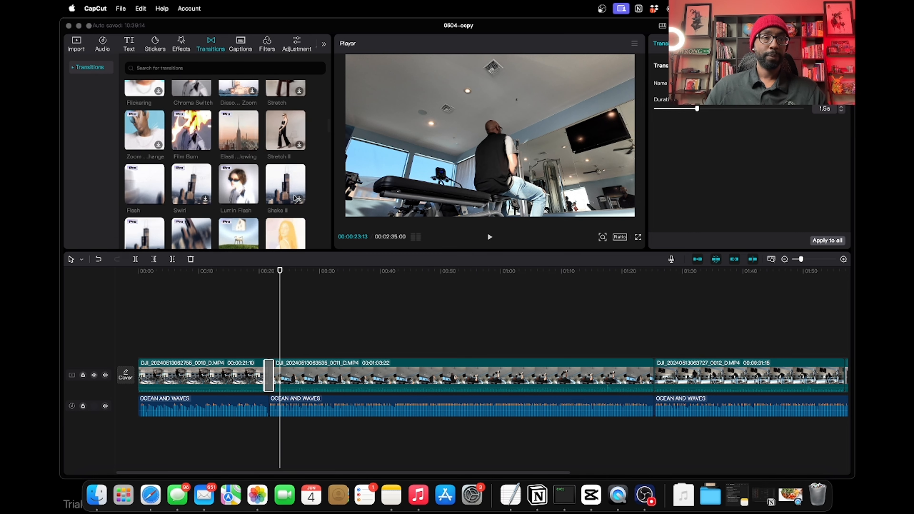
scroll(288, 162, "down", 3)
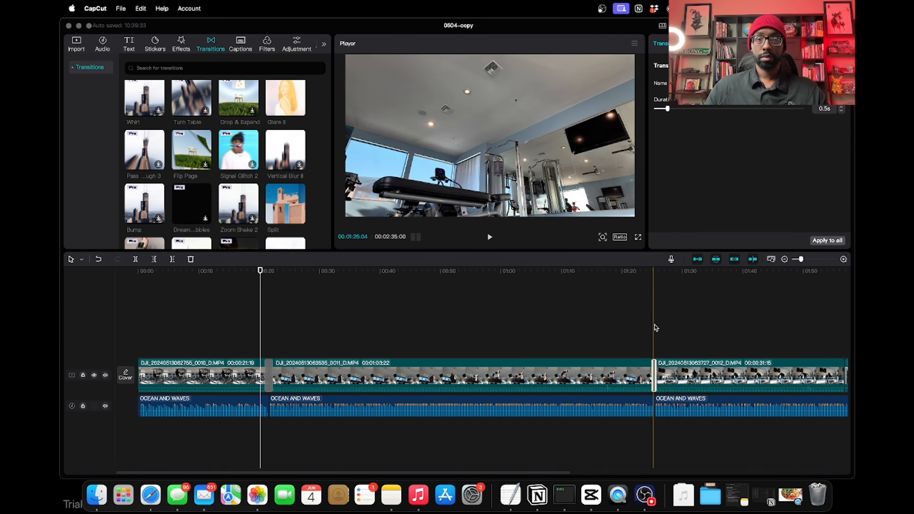
left_click(620, 284)
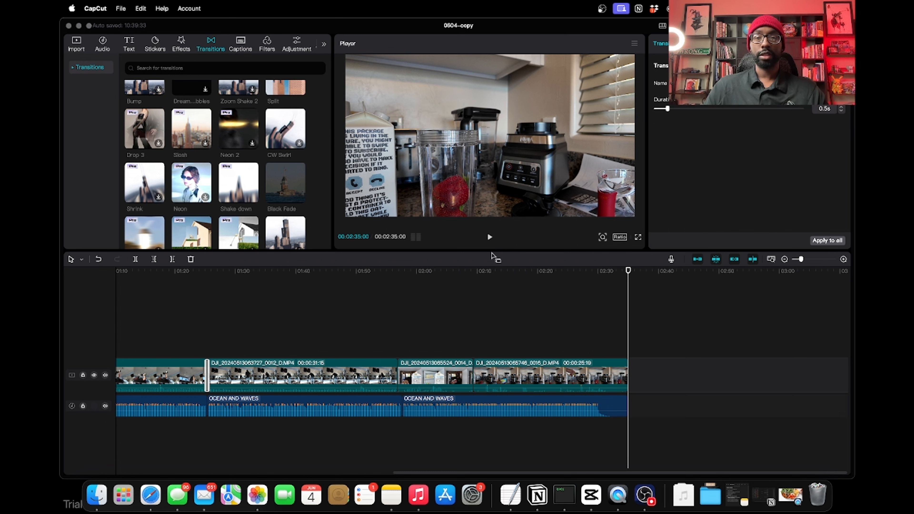
Apply the Fade Out animation to the end of the last video clip with a duration of 3.0 s.
left_click(577, 375)
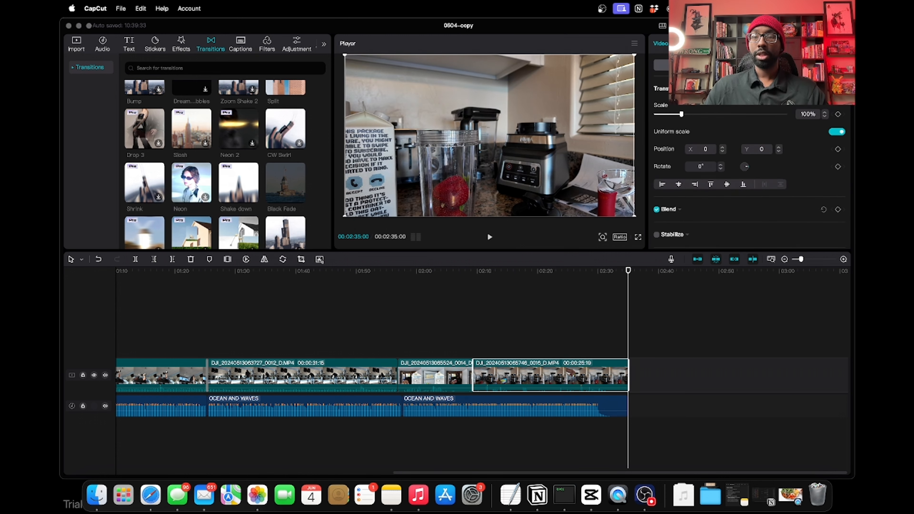
left_click(744, 43)
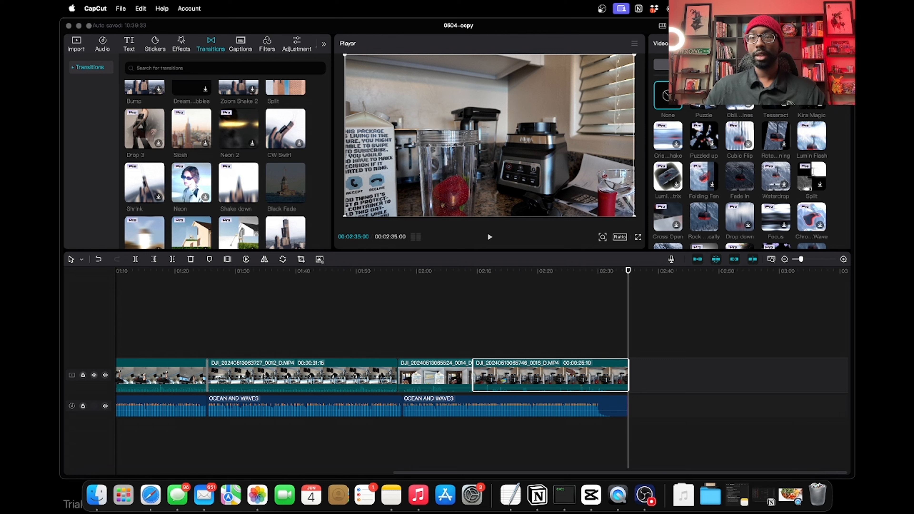
left_click(748, 65)
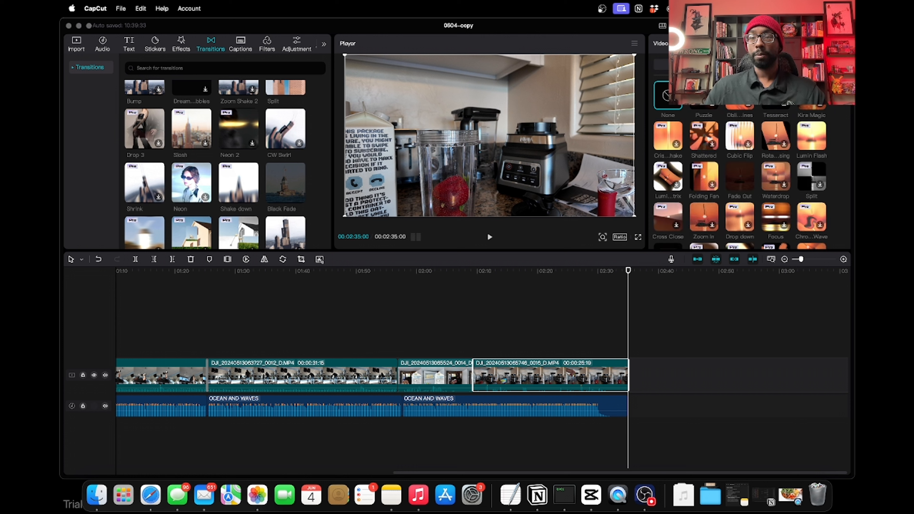
left_click(739, 177)
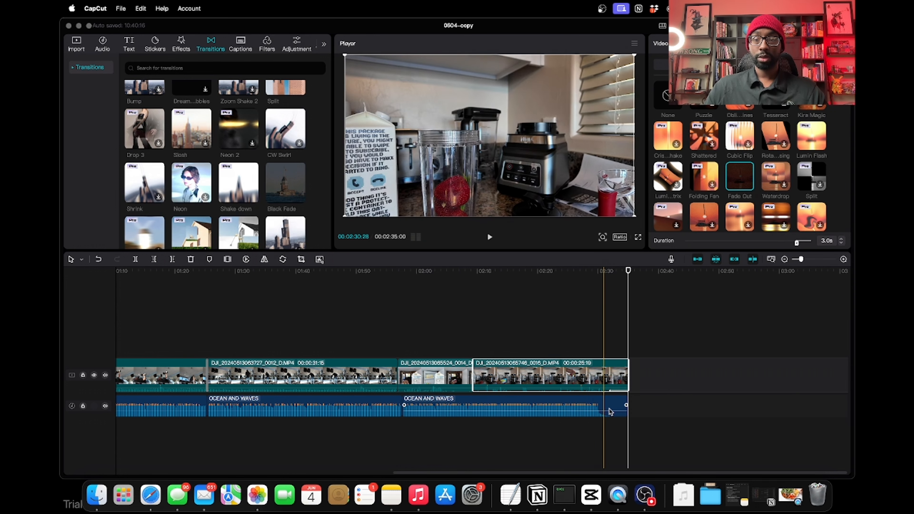
Give the last OCEAN AND WAVES music segment a 10.0 s fade-out.
left_click(623, 405)
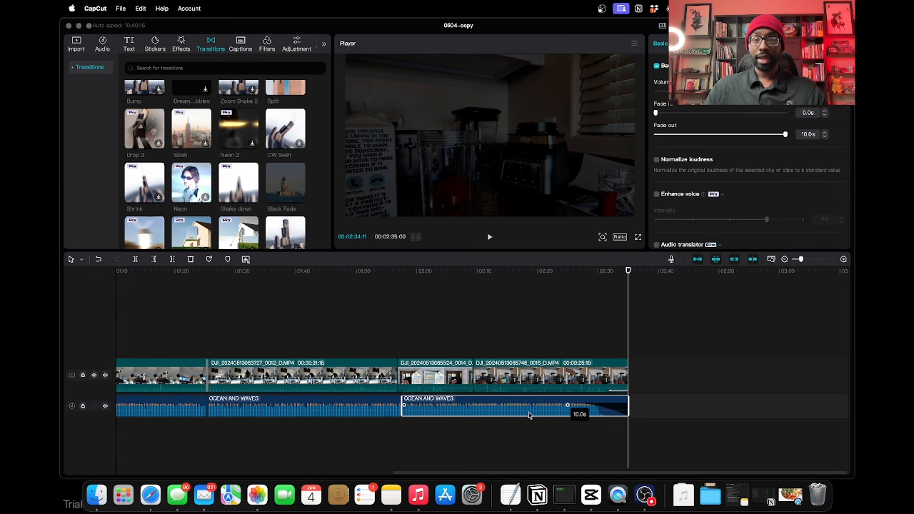
left_click_drag(516, 415, 516, 415)
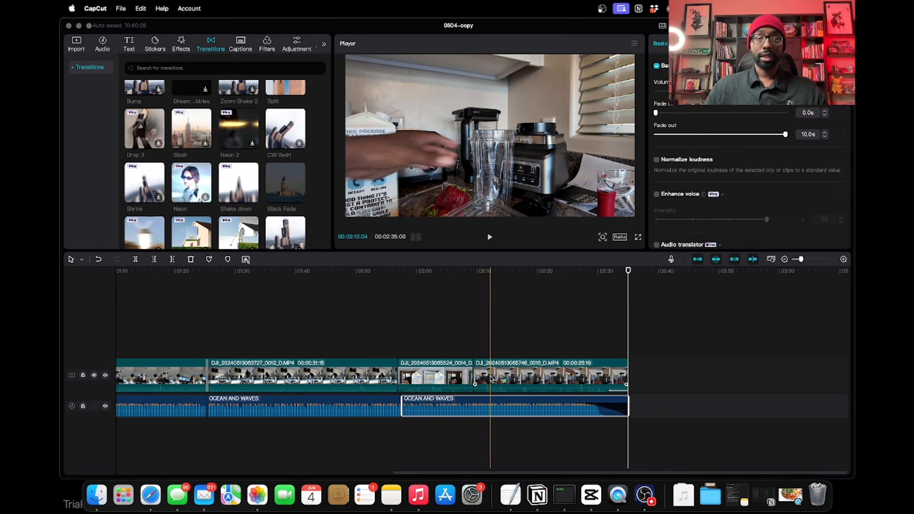
Keyframe the last video clip's scale from 125% near its start to 100% near its end, and preview the zoom-out.
left_click(492, 378)
left_click(477, 274)
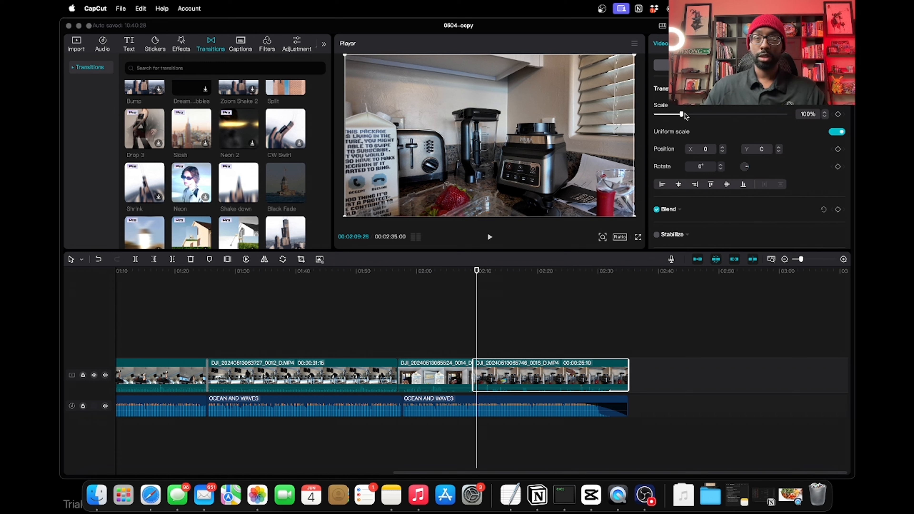
left_click_drag(682, 115, 688, 116)
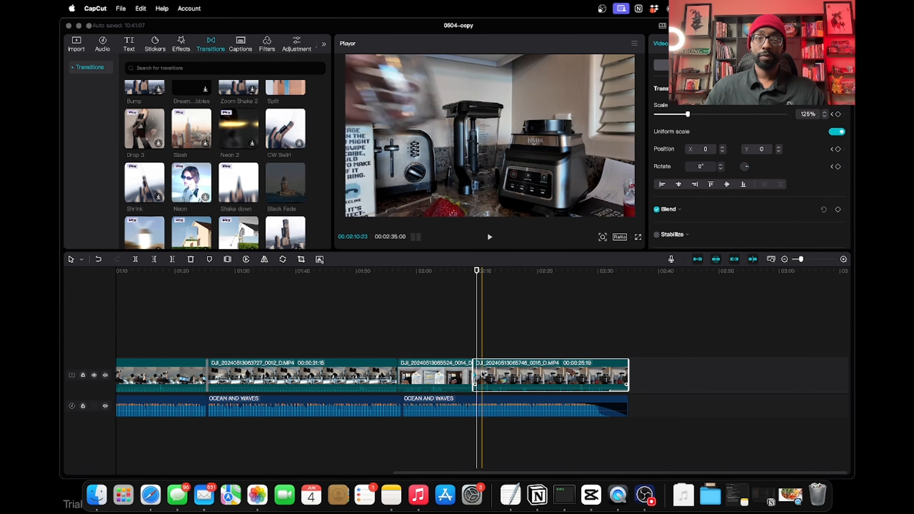
left_click_drag(477, 285, 624, 285)
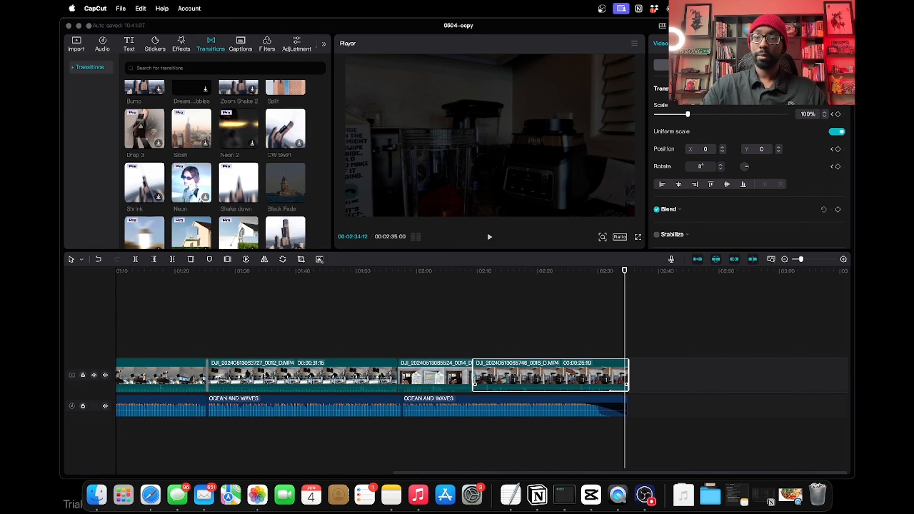
left_click(838, 114)
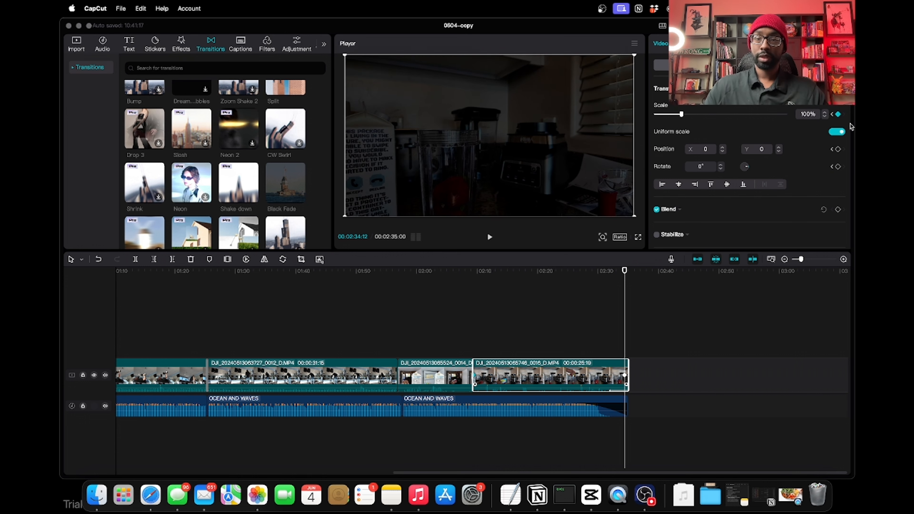
left_click(625, 378)
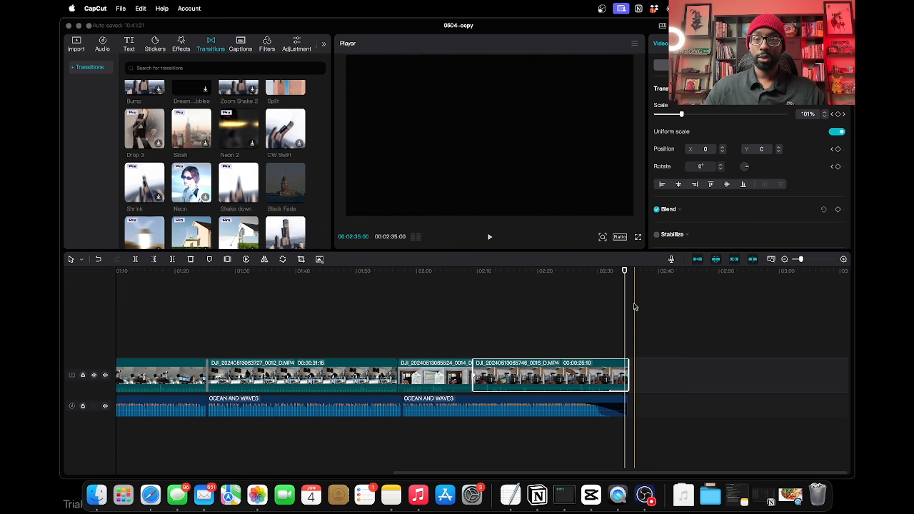
left_click_drag(625, 284, 565, 286)
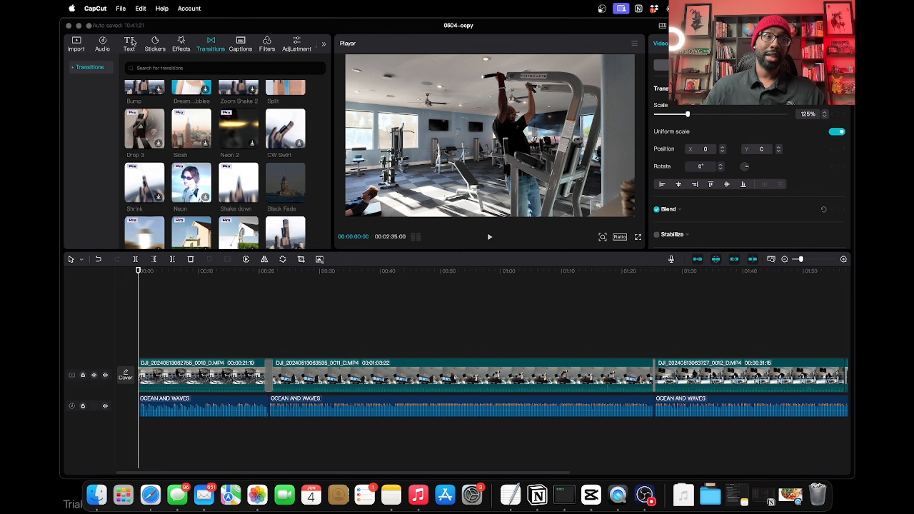
Add a default text title at the start of the timeline and extend it to about the end of the first video clip.
left_click(130, 44)
mouse_move(152, 88)
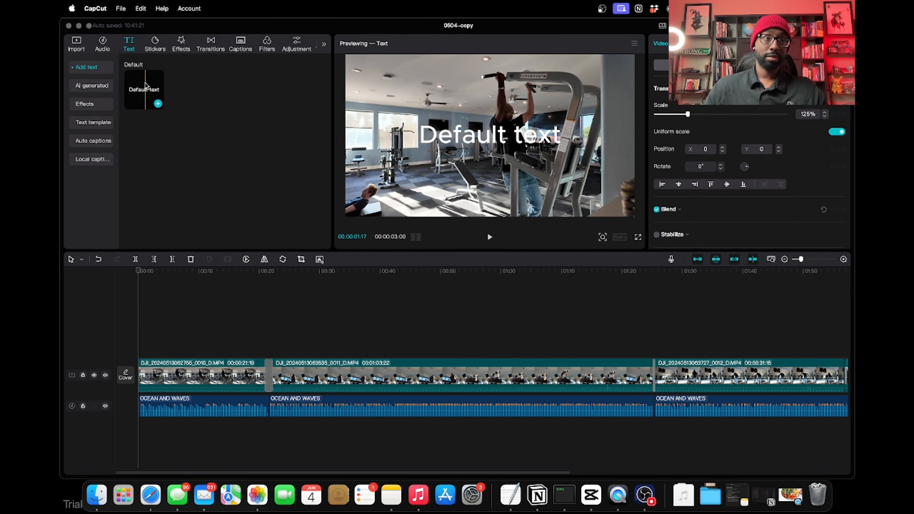
left_click_drag(160, 78, 207, 316)
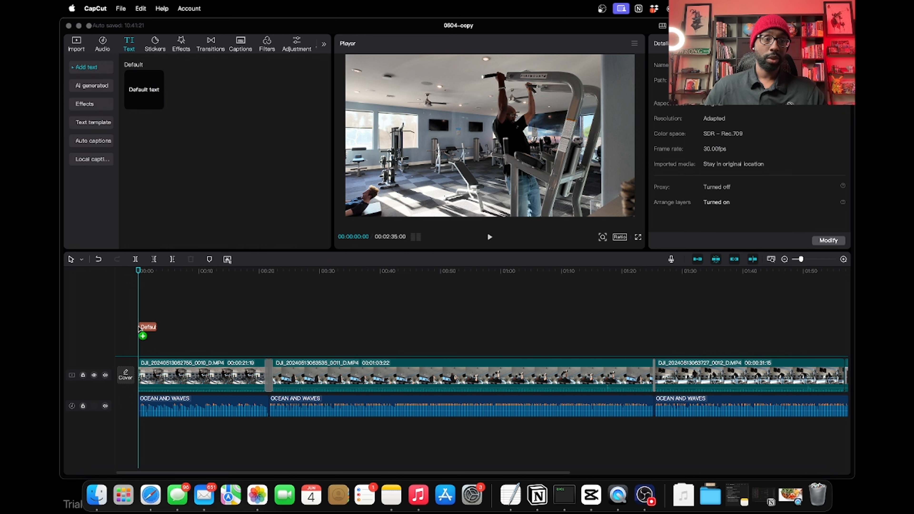
left_click_drag(140, 328, 262, 342)
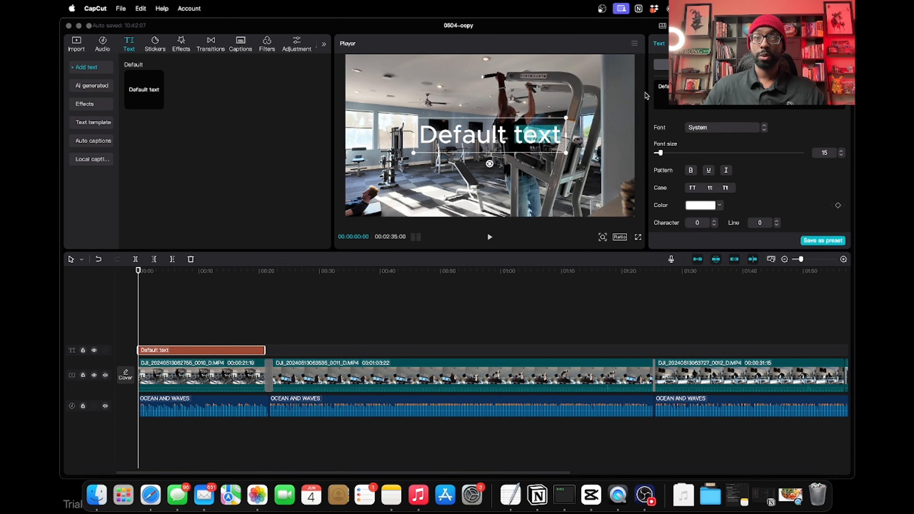
Change the title's wording to "Thank you for watching" and set its font size to 13.
left_click_drag(683, 86, 657, 86)
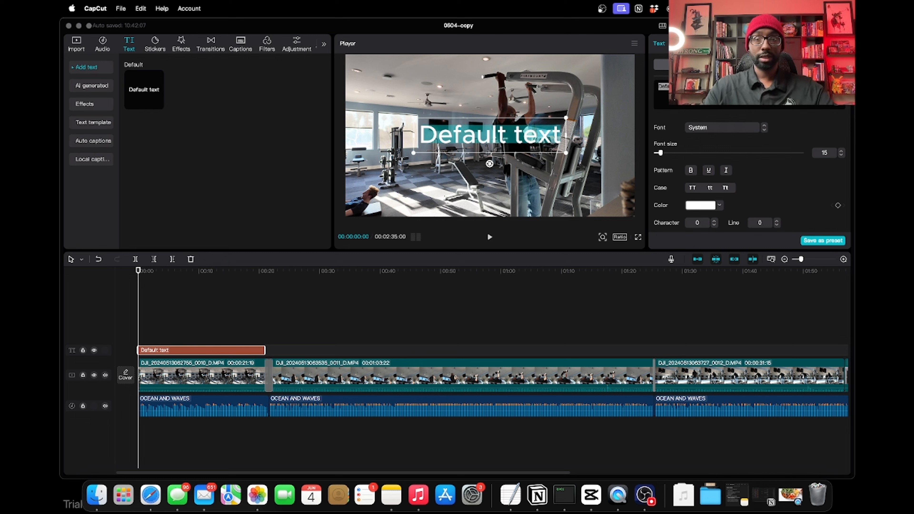
type("Thank you fo")
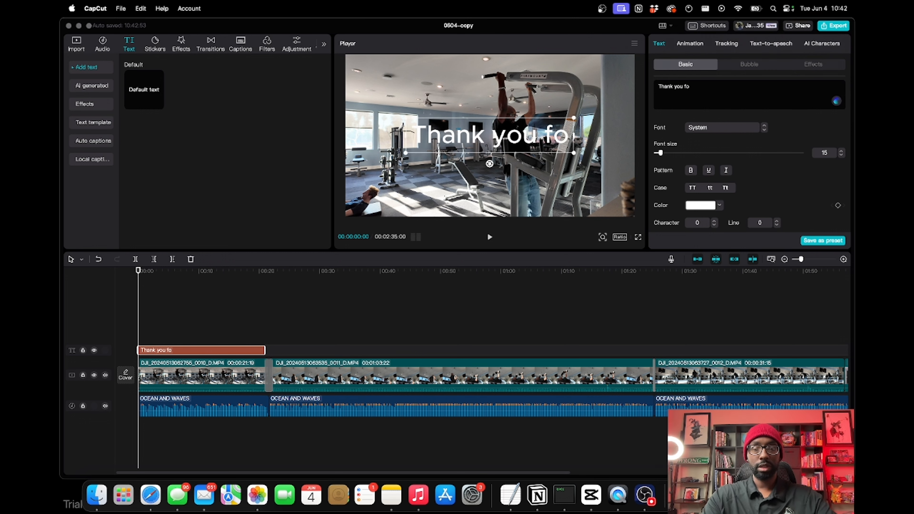
type("r watching")
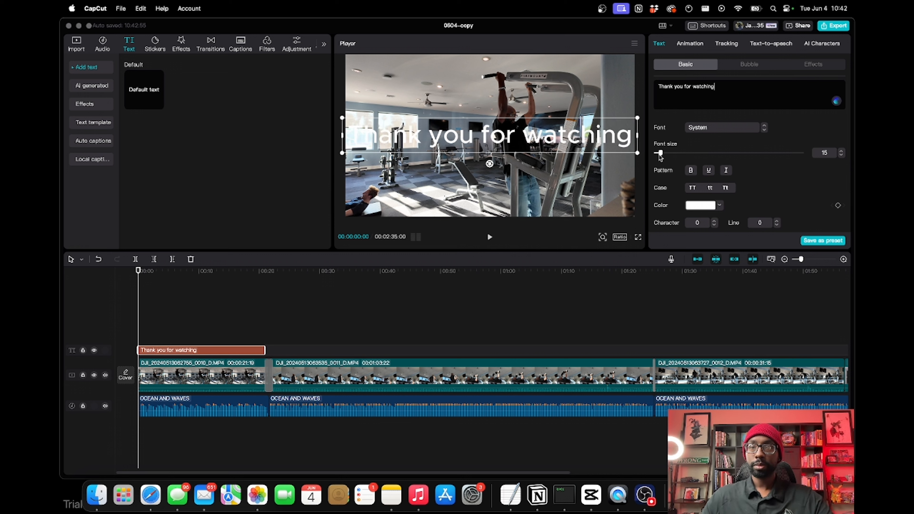
left_click_drag(660, 154, 660, 154)
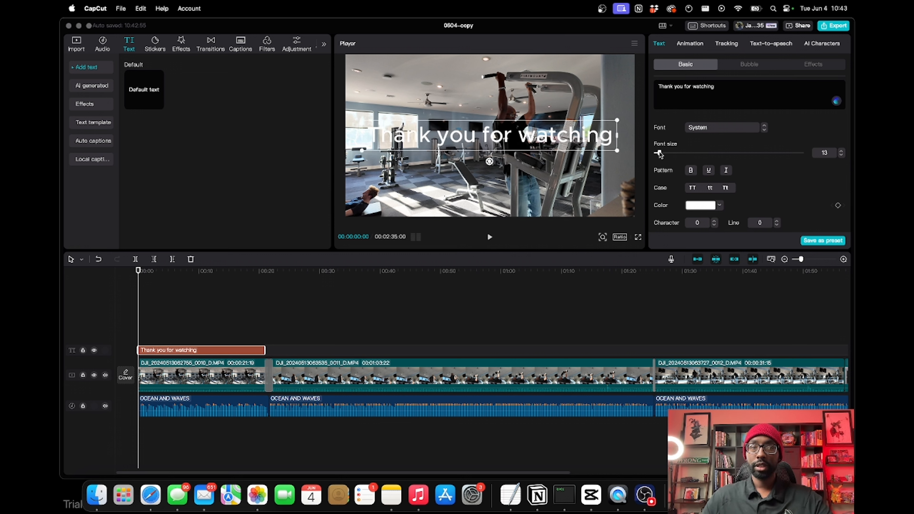
scroll(746, 202, "down", 6)
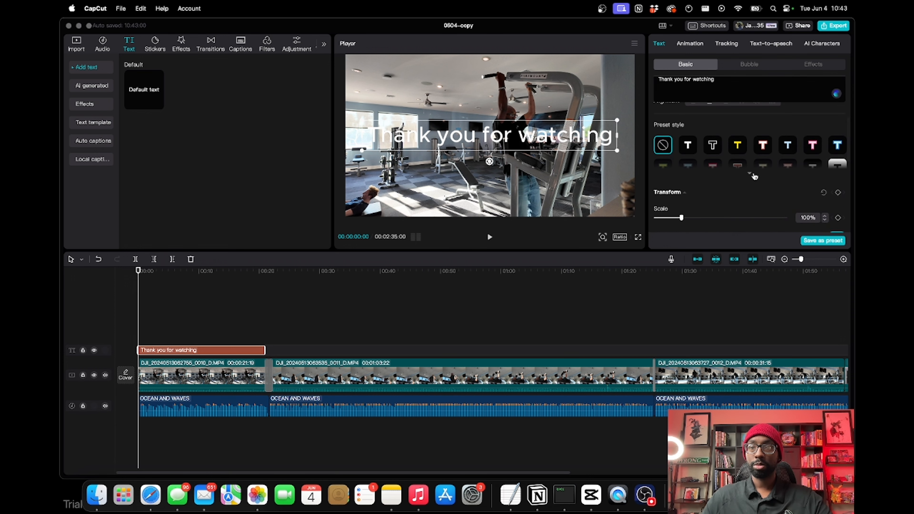
scroll(753, 176, "up", 5)
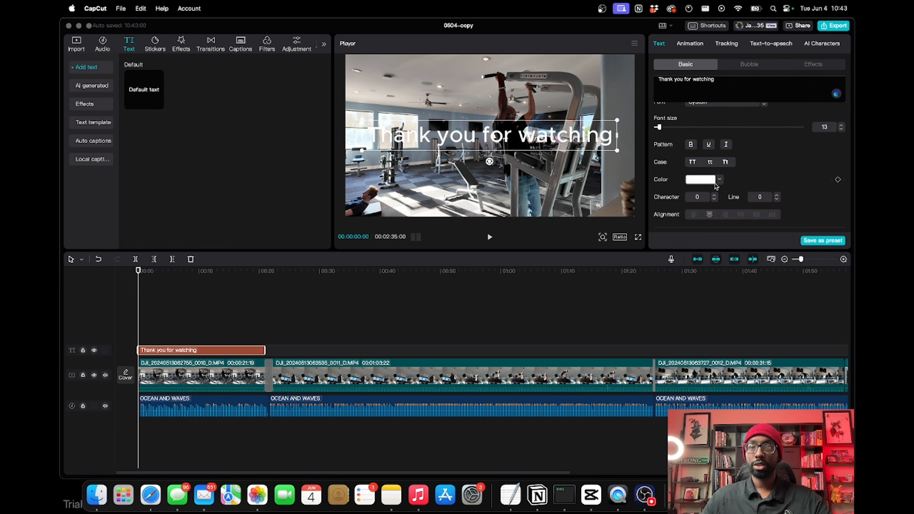
Format the title in red FF0000 with all uppercase letters and a font size of 11.
left_click(717, 180)
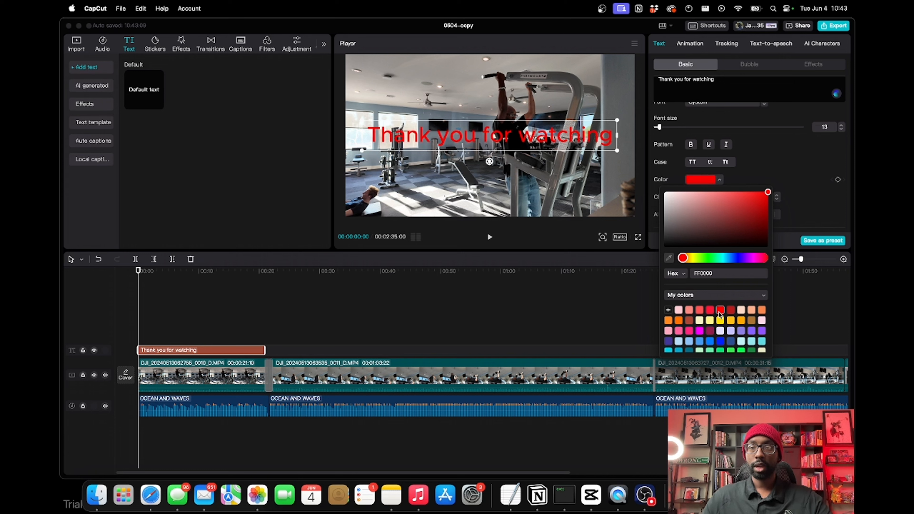
left_click(739, 173)
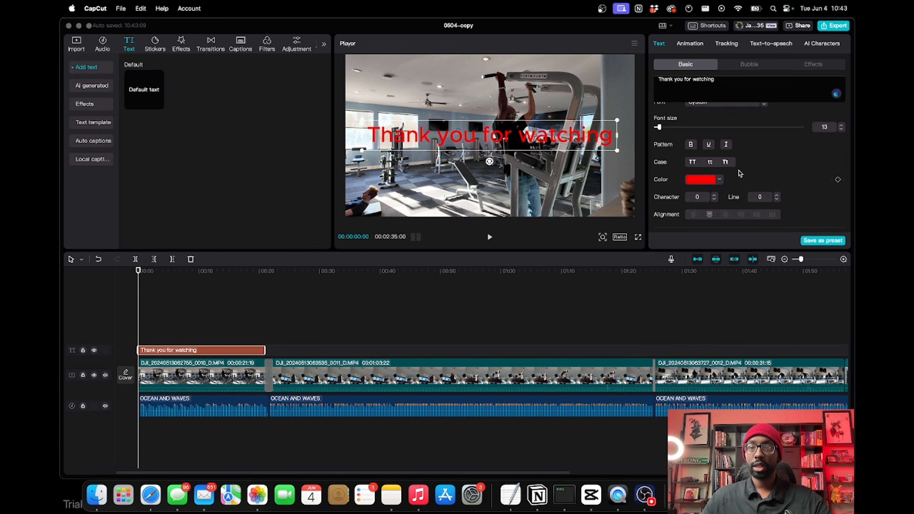
left_click(692, 162)
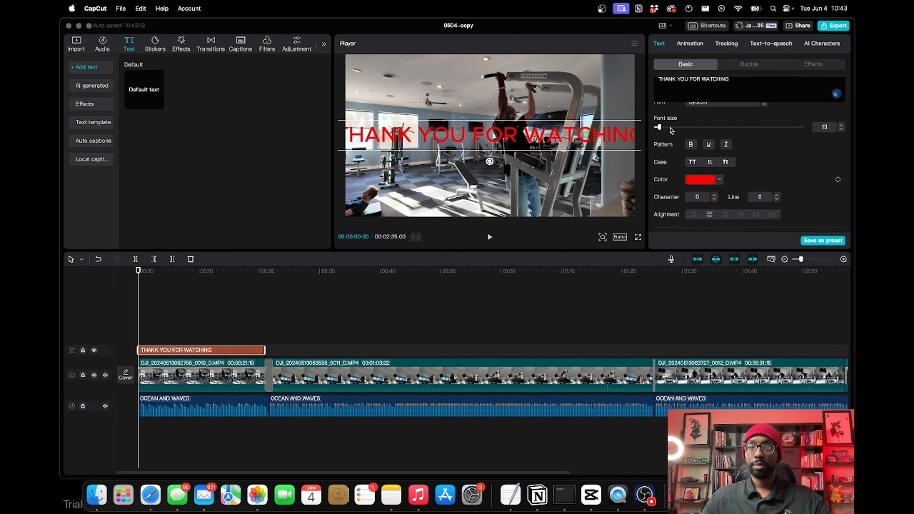
left_click_drag(660, 128, 659, 128)
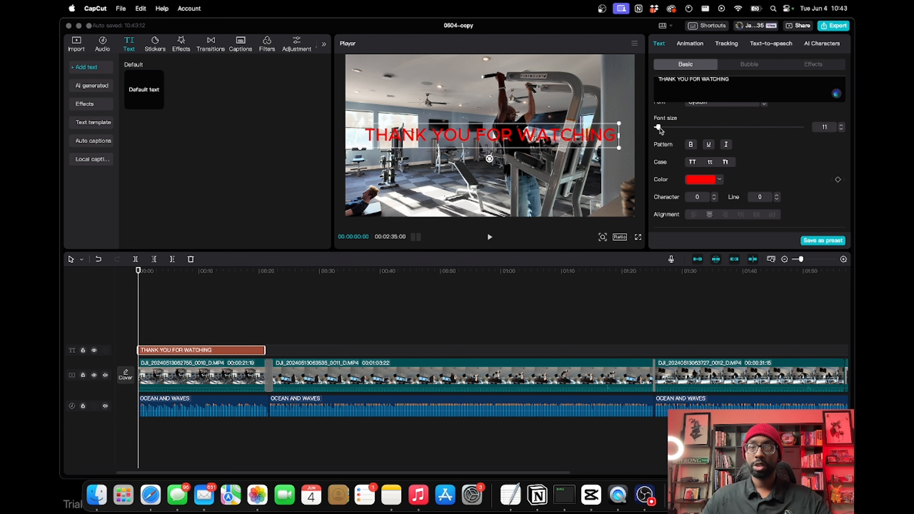
Enable a black shadow on the title text and set its opacity to 100%.
scroll(730, 183, "down", 3)
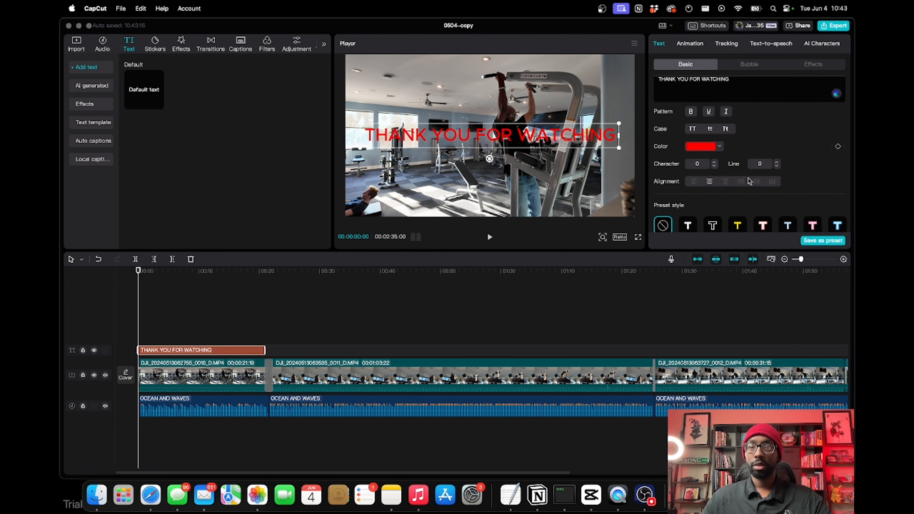
scroll(749, 180, "down", 3)
scroll(718, 184, "down", 15)
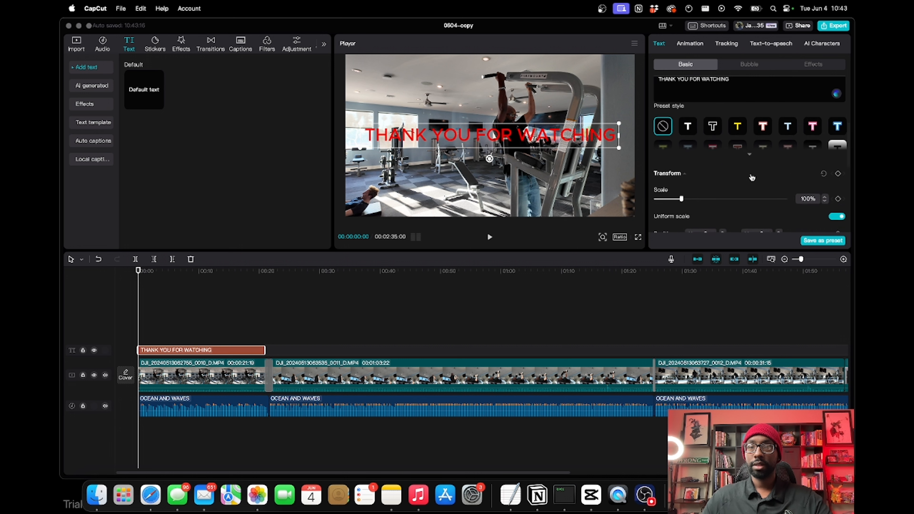
scroll(750, 177, "down", 7)
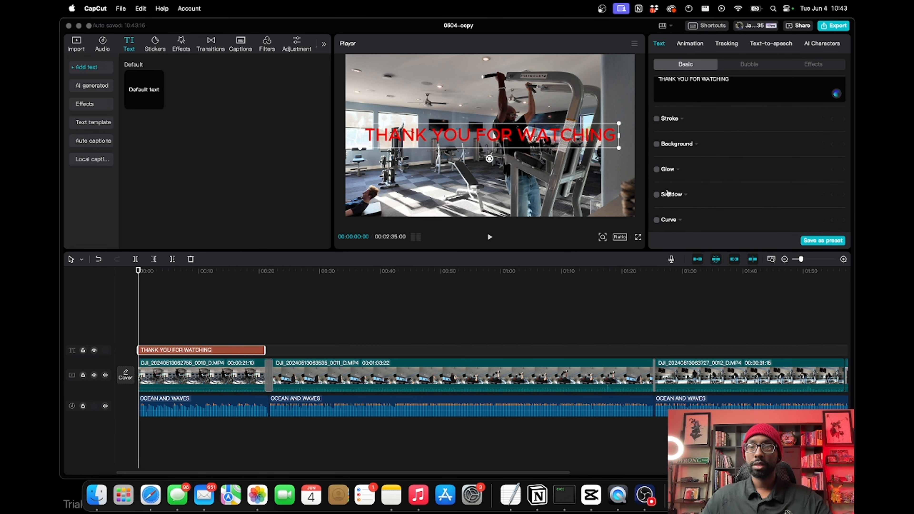
left_click(657, 195)
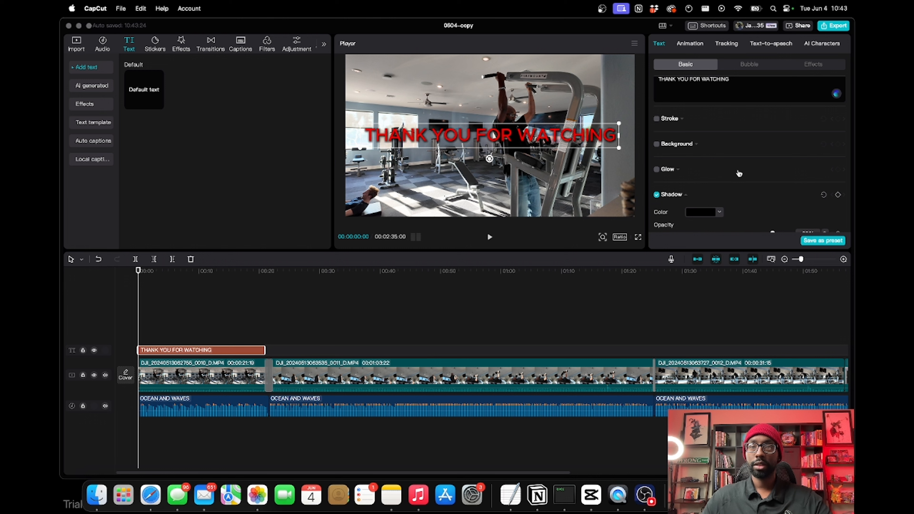
scroll(723, 178, "down", 3)
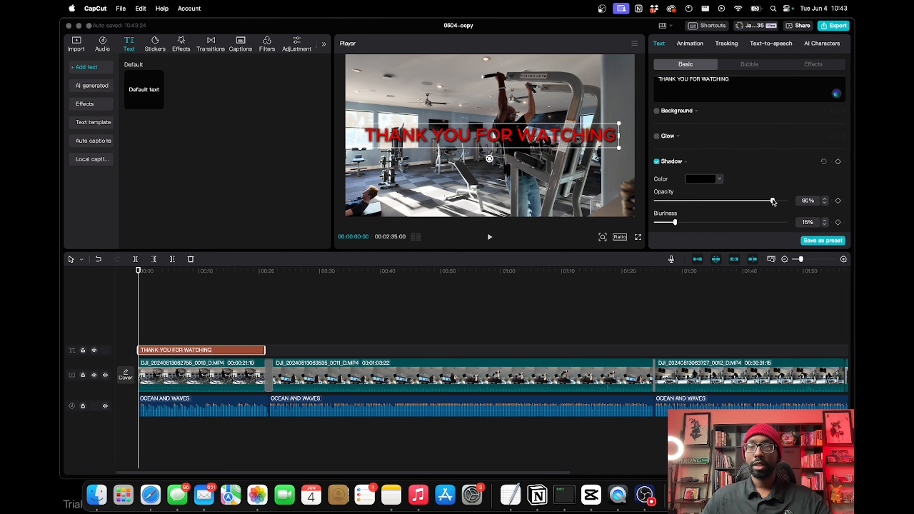
left_click_drag(772, 202, 793, 202)
scroll(736, 193, "down", 5)
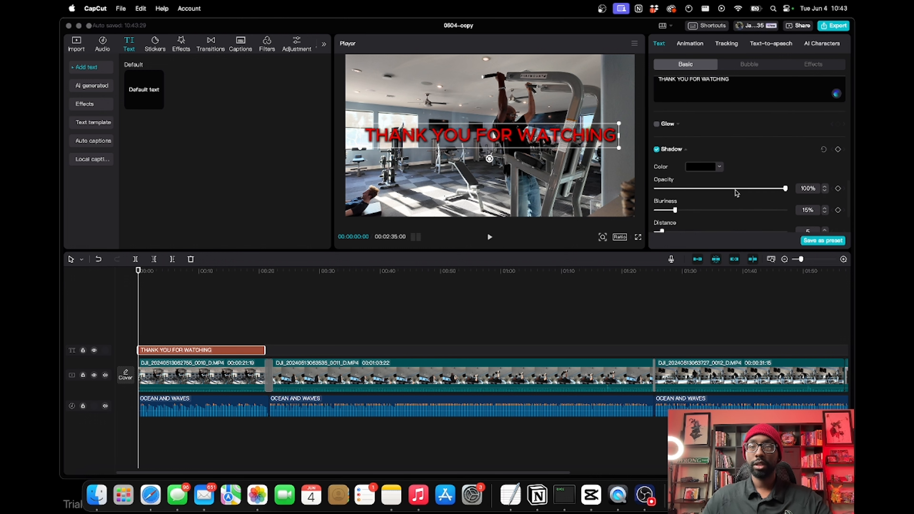
Change the title's font to ZY Blossom.
scroll(686, 175, "up", 10)
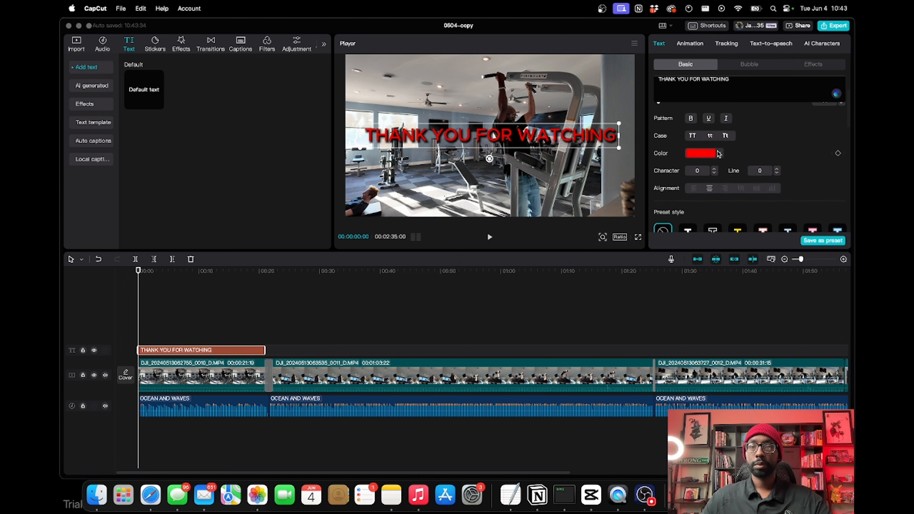
scroll(713, 174, "up", 3)
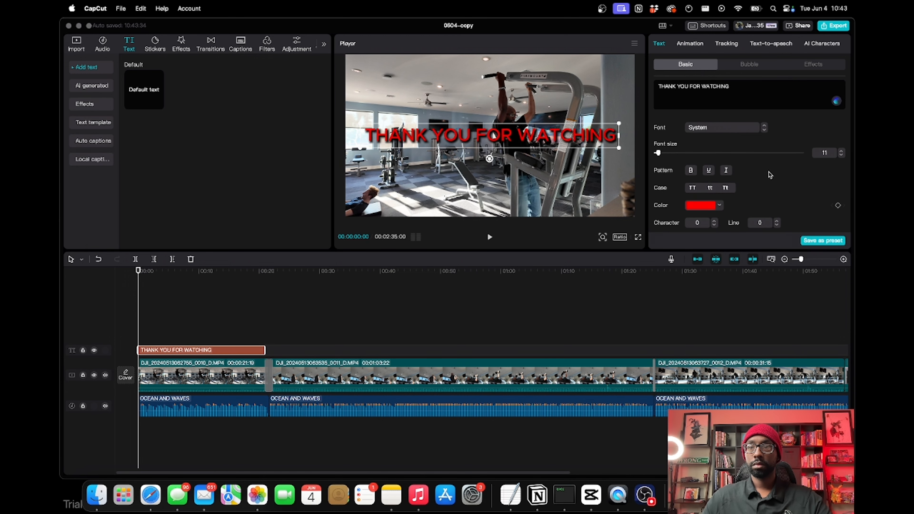
left_click(723, 127)
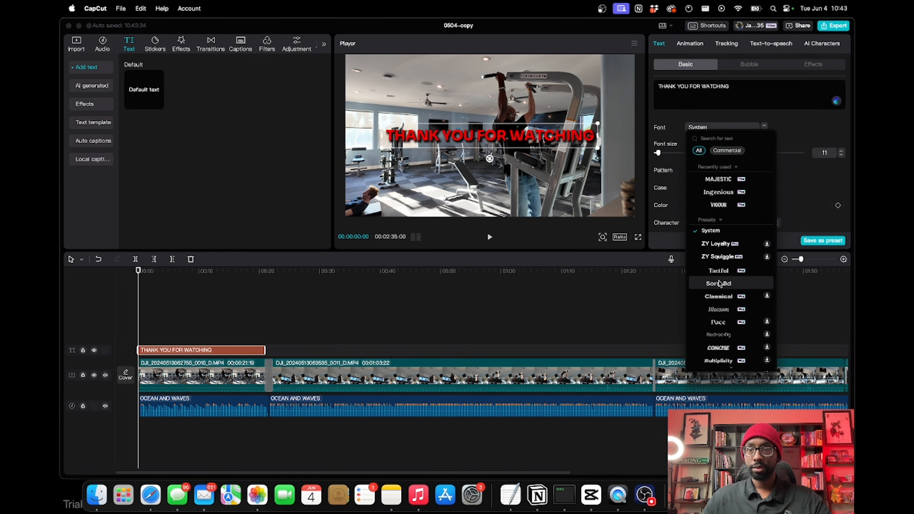
left_click(723, 310)
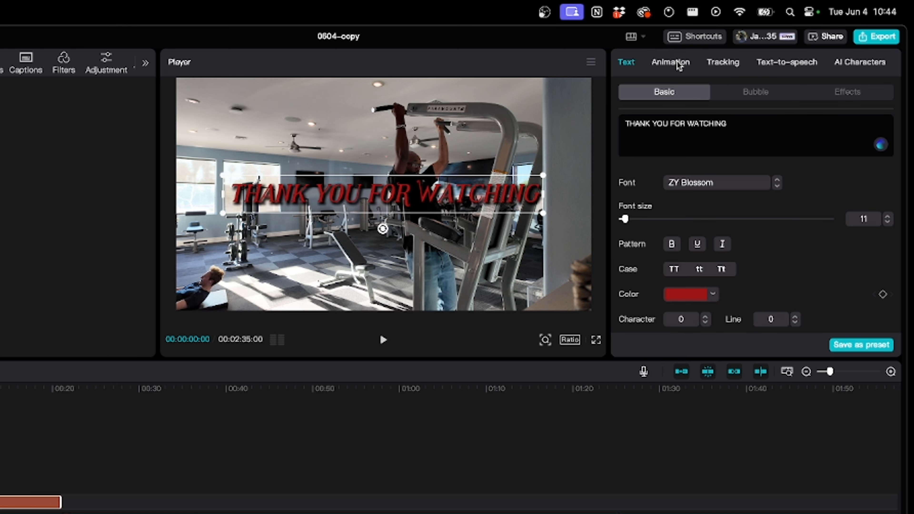
Apply the Bounce Left entrance animation to the title and open its exit animation choices.
left_click(678, 64)
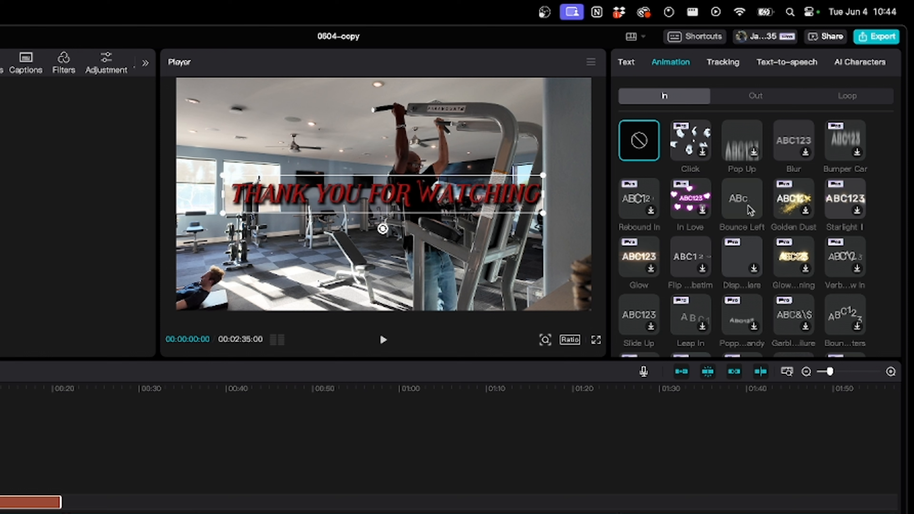
left_click(745, 215)
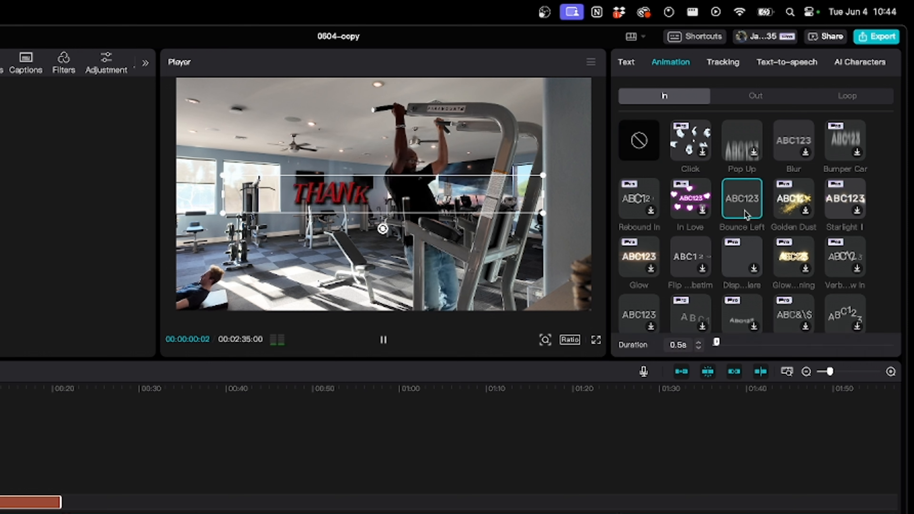
left_click(753, 96)
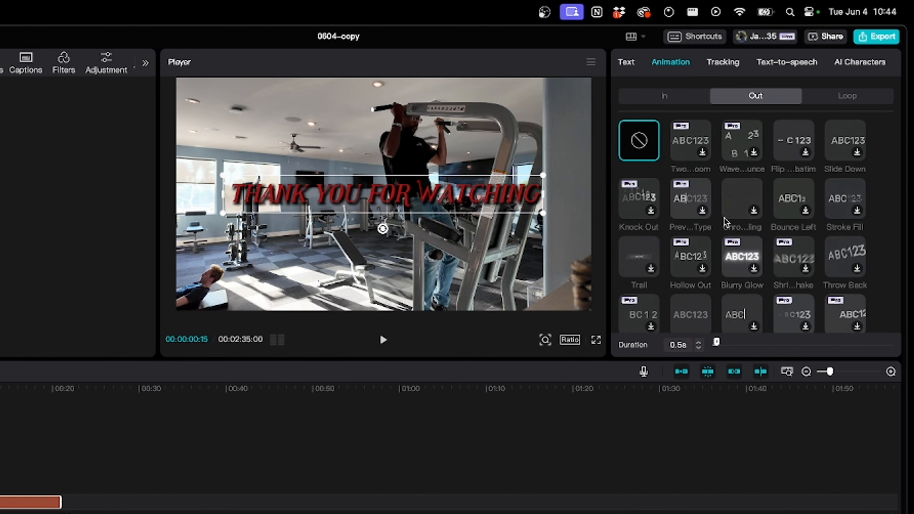